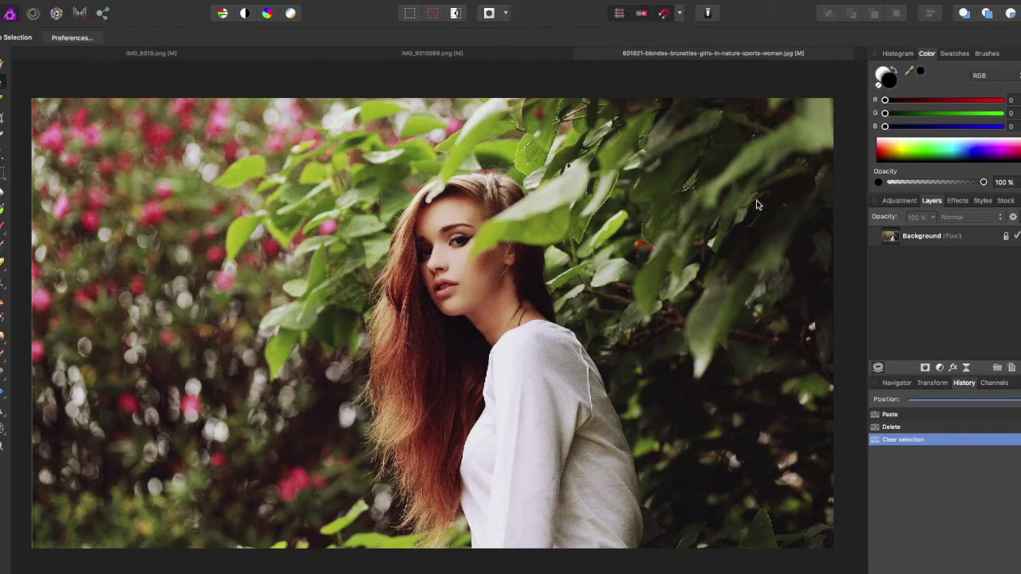
- Duplicate the Background layer
{"action": "left_click", "coordinate": [958, 243]}
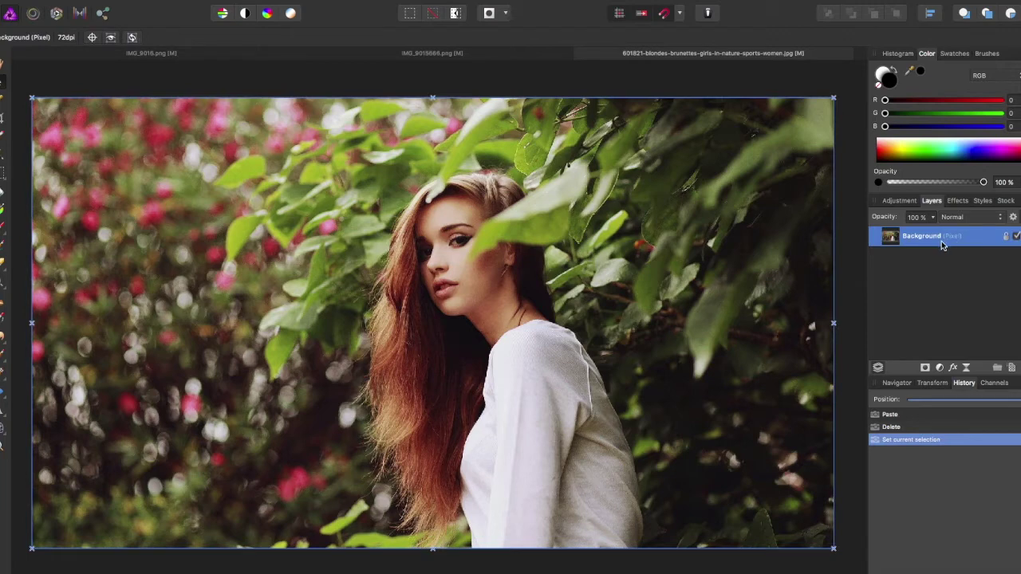
{"action": "key", "text": "super+v"}
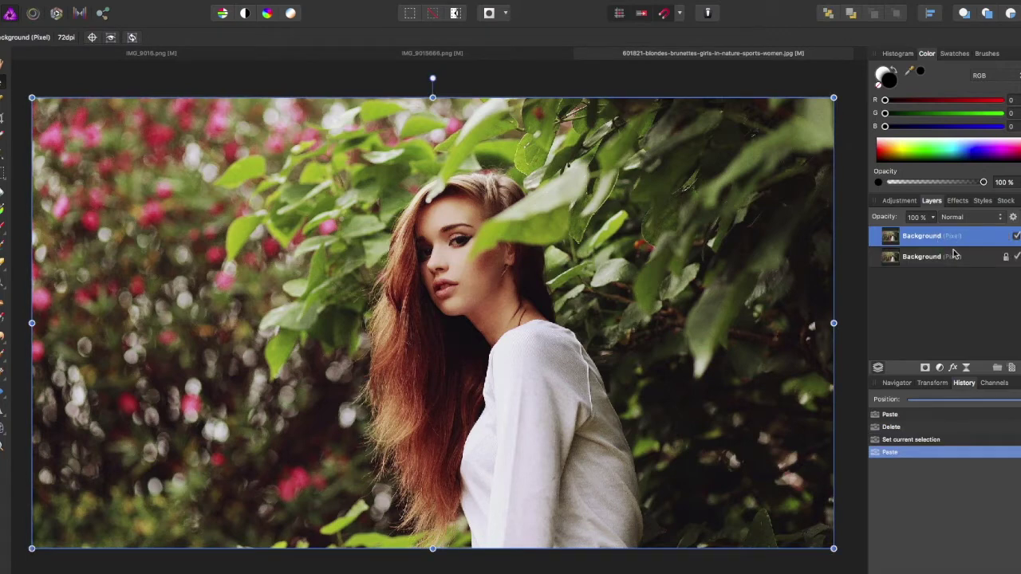
{"action": "left_click", "coordinate": [948, 324]}
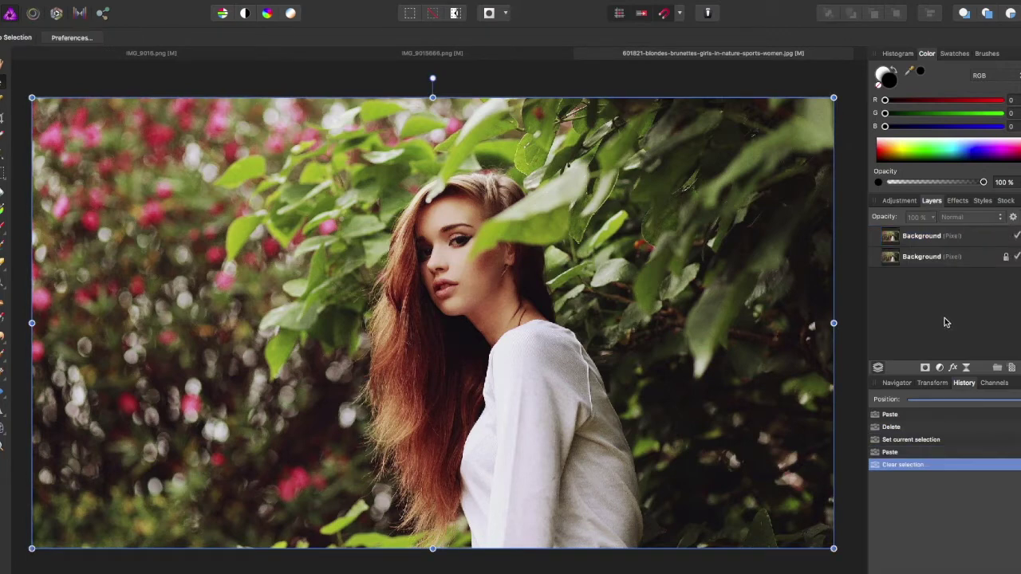
- Rename the top copy of the layer to 'Bokeh Layer'
{"action": "left_click", "coordinate": [957, 240]}
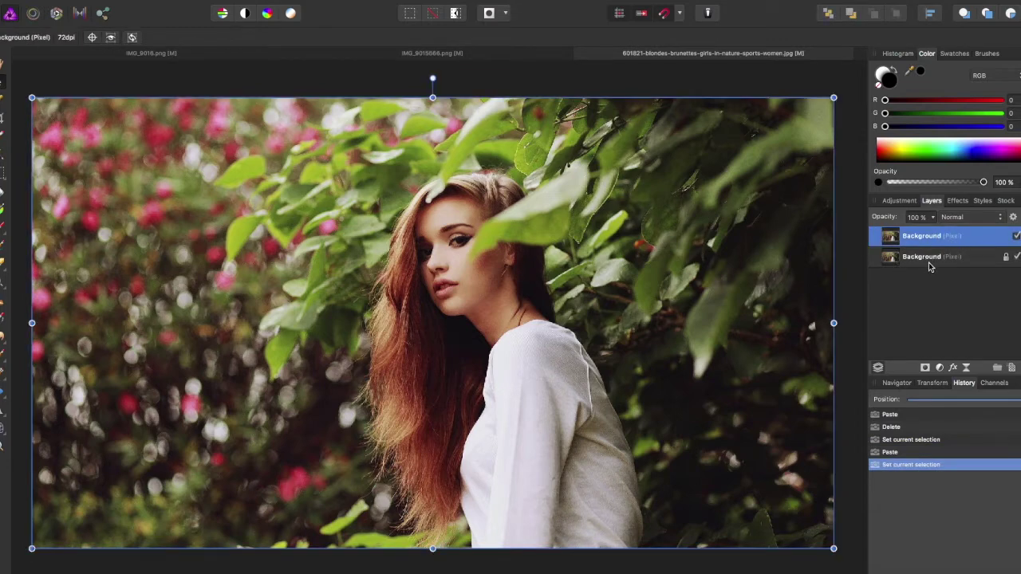
{"action": "double_click", "coordinate": [924, 237]}
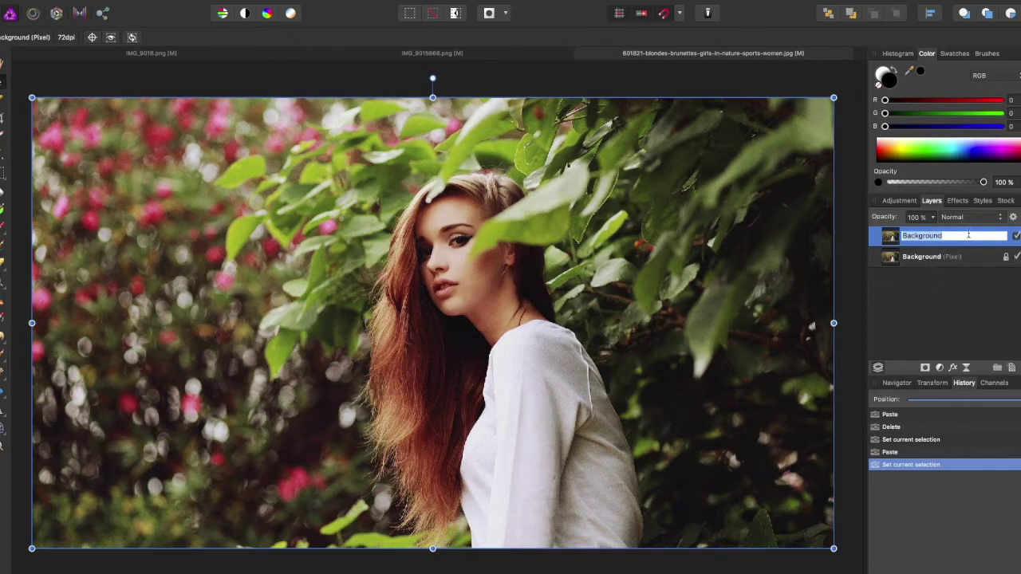
{"action": "type", "text": "Bokeh Layer"}
{"action": "key", "text": "Return"}
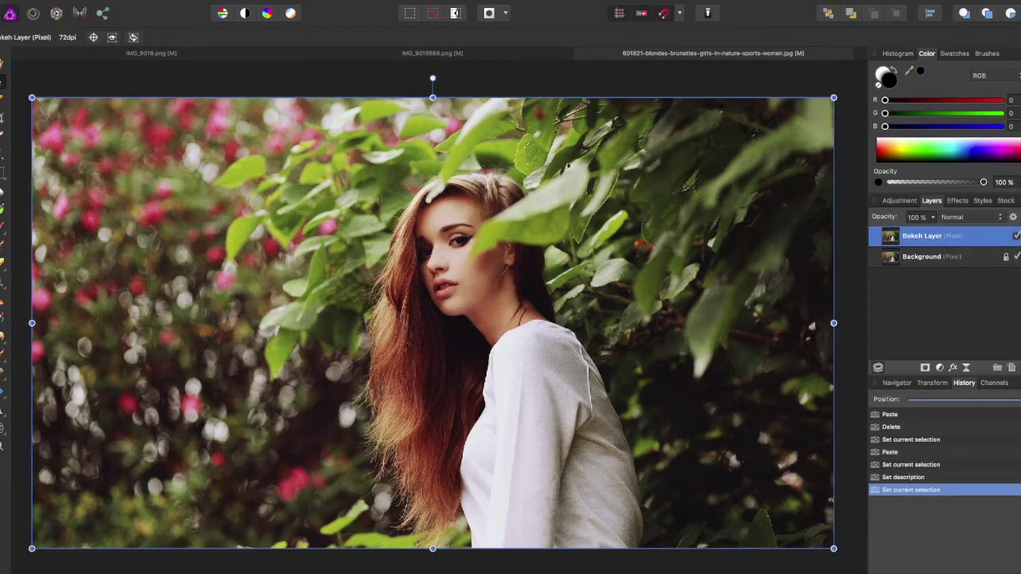
{"action": "left_click", "coordinate": [358, 2]}
- Apply a circular Maximum Blur with a 13 px radius to the Bokeh Layer
{"action": "mouse_move", "coordinate": [363, 14]}
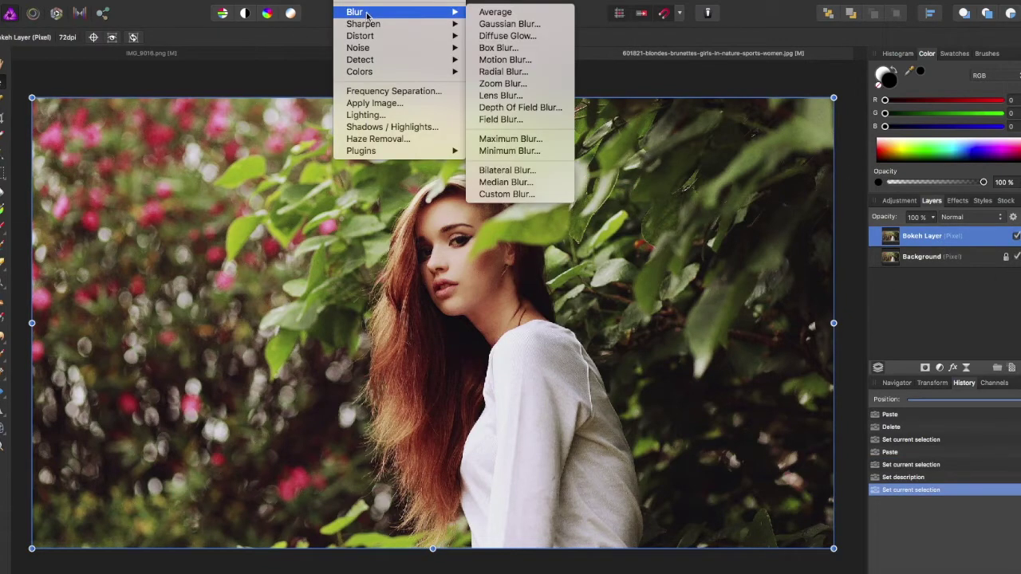
{"action": "left_click", "coordinate": [537, 141]}
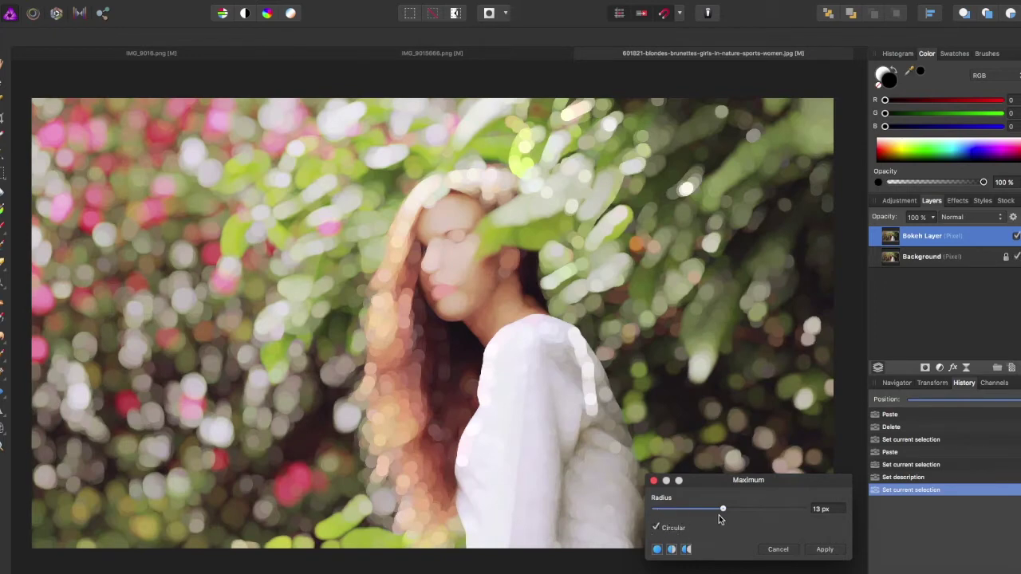
{"action": "left_click_drag", "start_coordinate": [724, 511], "coordinate": [837, 511]}
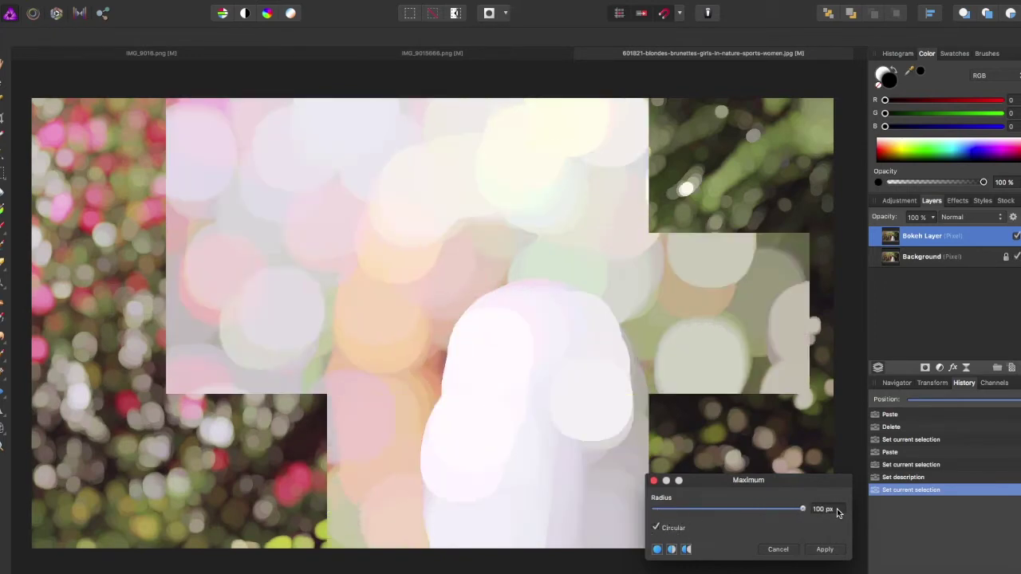
{"action": "left_click_drag", "start_coordinate": [829, 514], "coordinate": [724, 518]}
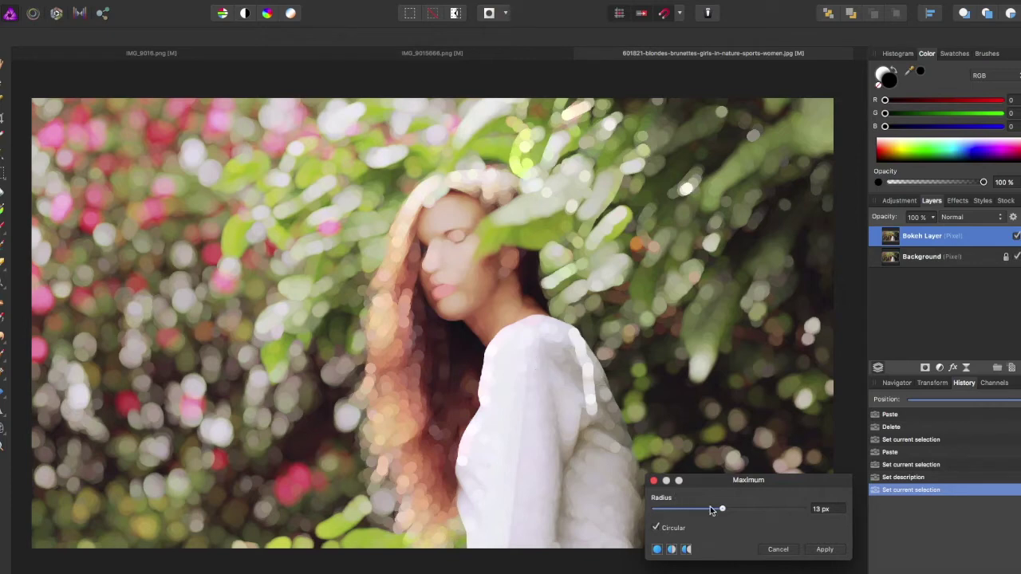
{"action": "left_click", "coordinate": [824, 550]}
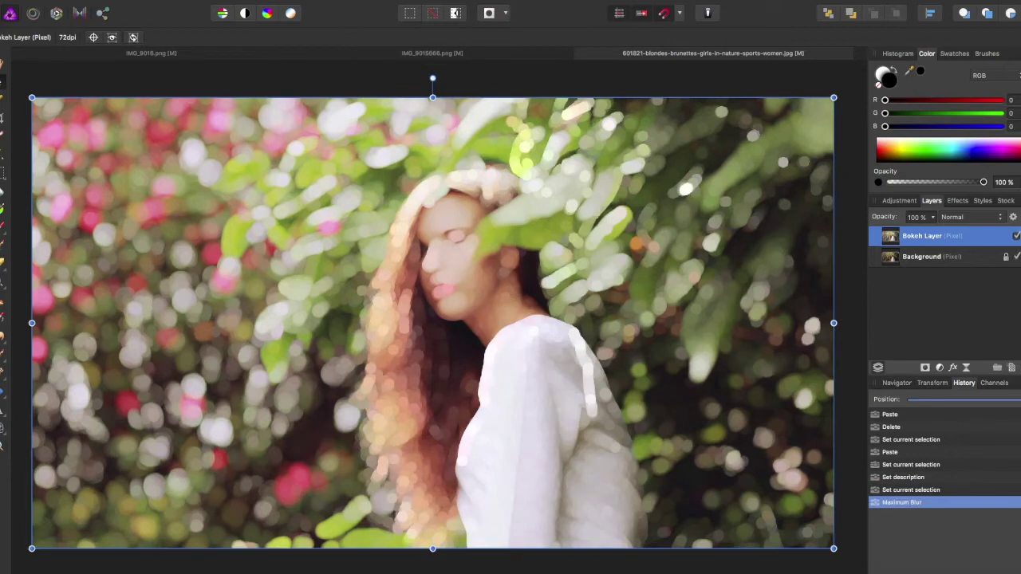
- Soften the bokeh with a slight Gaussian Blur of about 3 px on the Bokeh Layer
{"action": "left_click", "coordinate": [357, 0]}
{"action": "mouse_move", "coordinate": [360, 15]}
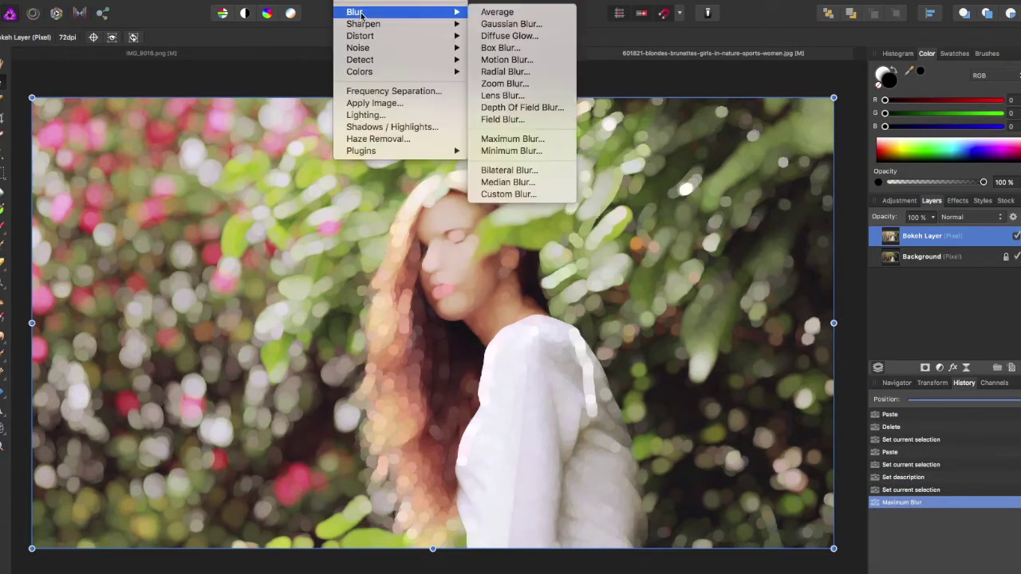
{"action": "left_click", "coordinate": [527, 30]}
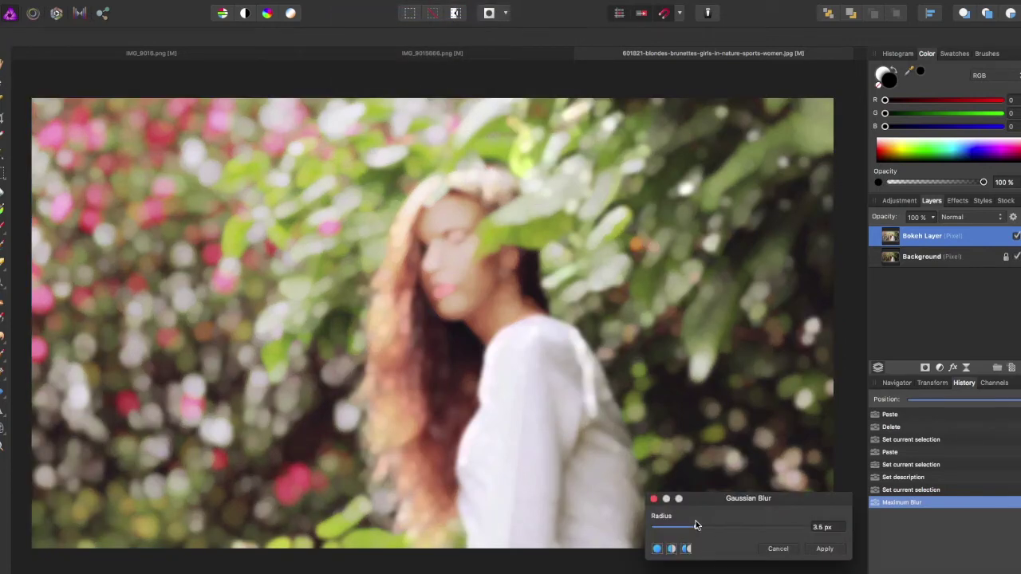
{"action": "mouse_move", "coordinate": [696, 529]}
{"action": "left_mouse_down"}
{"action": "mouse_move", "coordinate": [711, 530]}
{"action": "mouse_move", "coordinate": [694, 533]}
{"action": "left_mouse_up"}
{"action": "left_click", "coordinate": [824, 551]}
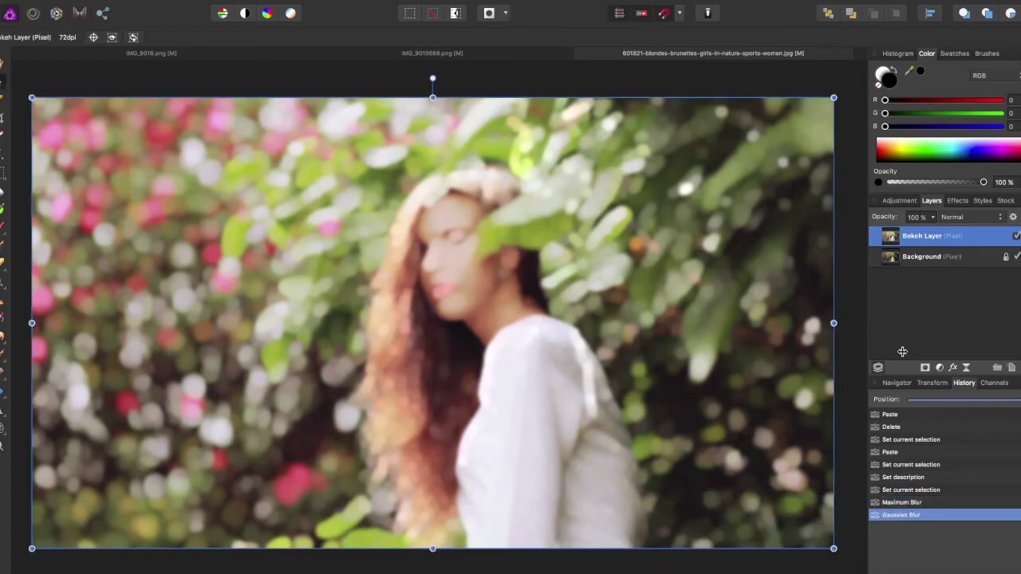
- Add a mask to the Bokeh Layer and paint black over the hair near the neck
{"action": "left_click", "coordinate": [927, 367]}
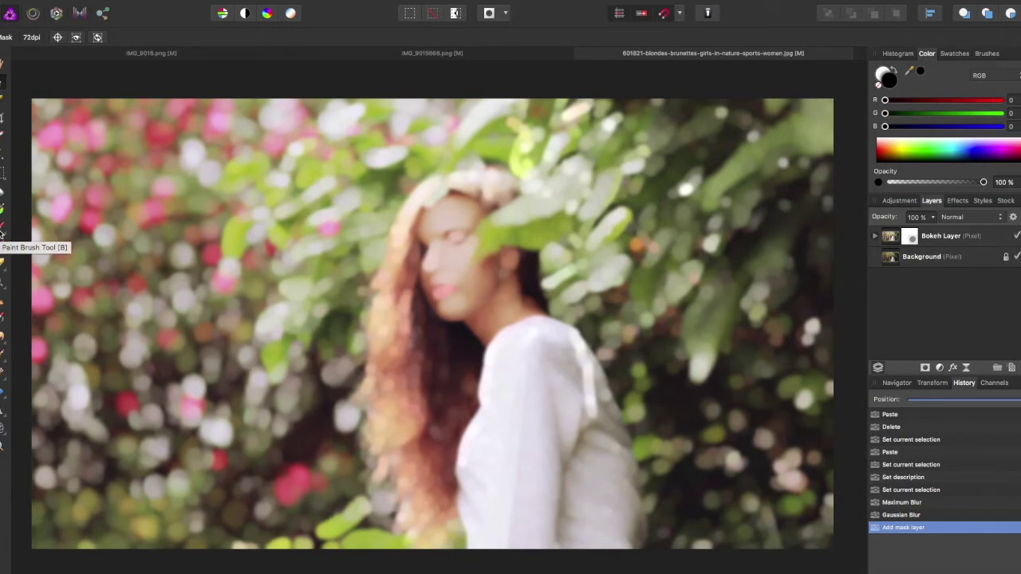
{"action": "left_click", "coordinate": [3, 233]}
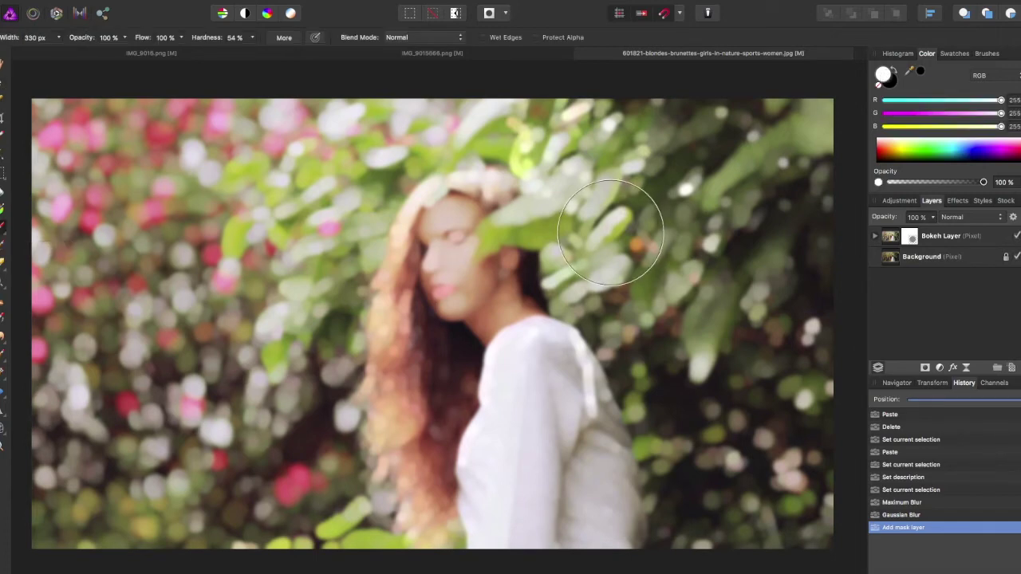
{"action": "left_click", "coordinate": [891, 70]}
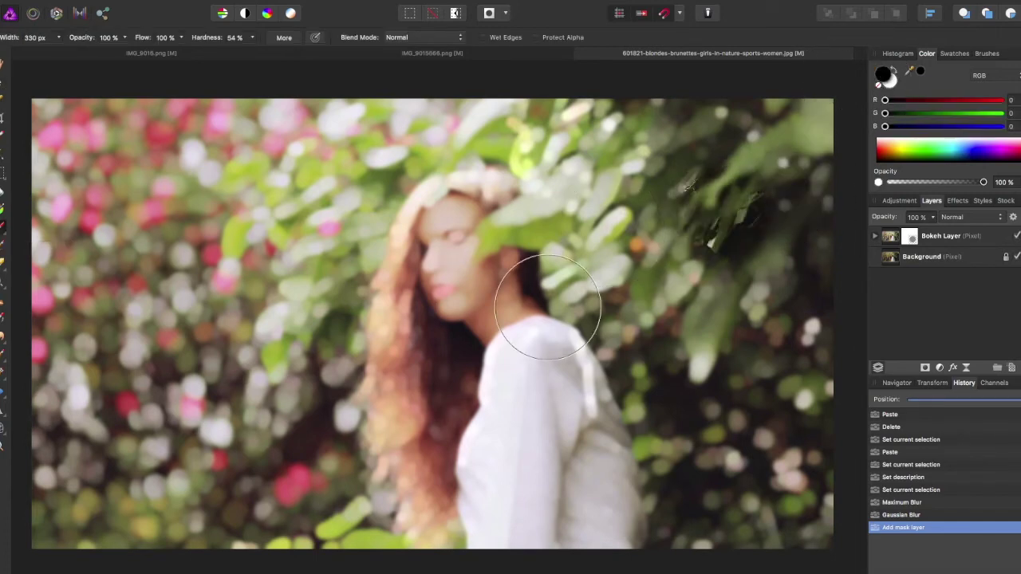
{"action": "mouse_move", "coordinate": [548, 296]}
{"action": "left_mouse_down"}
{"action": "mouse_move", "coordinate": [508, 292]}
{"action": "mouse_move", "coordinate": [516, 302]}
{"action": "mouse_move", "coordinate": [488, 326]}
{"action": "mouse_move", "coordinate": [471, 260]}
{"action": "mouse_move", "coordinate": [458, 262]}
{"action": "mouse_move", "coordinate": [467, 239]}
{"action": "mouse_move", "coordinate": [455, 266]}
{"action": "mouse_move", "coordinate": [477, 362]}
{"action": "mouse_move", "coordinate": [446, 299]}
{"action": "mouse_move", "coordinate": [456, 395]}
{"action": "mouse_move", "coordinate": [483, 480]}
{"action": "mouse_move", "coordinate": [485, 432]}
{"action": "mouse_move", "coordinate": [496, 497]}
{"action": "mouse_move", "coordinate": [531, 494]}
{"action": "mouse_move", "coordinate": [543, 403]}
{"action": "mouse_move", "coordinate": [510, 321]}
{"action": "mouse_move", "coordinate": [549, 463]}
{"action": "mouse_move", "coordinate": [549, 379]}
{"action": "mouse_move", "coordinate": [567, 505]}
{"action": "mouse_move", "coordinate": [592, 521]}
{"action": "mouse_move", "coordinate": [488, 301]}
{"action": "mouse_move", "coordinate": [491, 327]}
{"action": "mouse_move", "coordinate": [481, 254]}
{"action": "mouse_move", "coordinate": [465, 226]}
{"action": "mouse_move", "coordinate": [474, 226]}
{"action": "mouse_move", "coordinate": [457, 236]}
{"action": "mouse_move", "coordinate": [470, 240]}
{"action": "mouse_move", "coordinate": [435, 195]}
{"action": "left_mouse_up"}
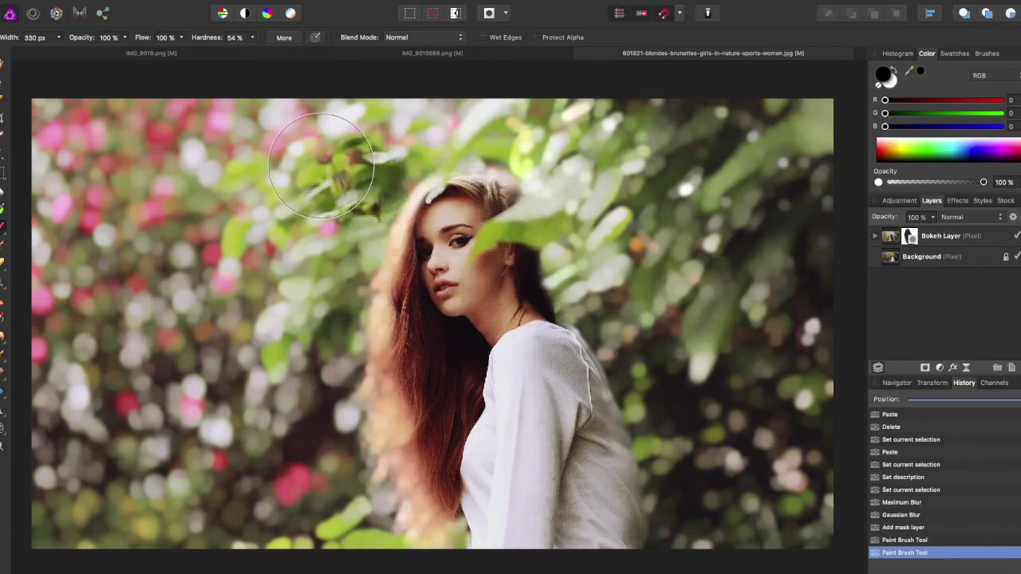
{"action": "left_click", "coordinate": [252, 38]}
- Set brush hardness to 0% and paint black over the hair, face, ear, shoulder and sweater
{"action": "left_click_drag", "start_coordinate": [250, 58], "coordinate": [188, 58]}
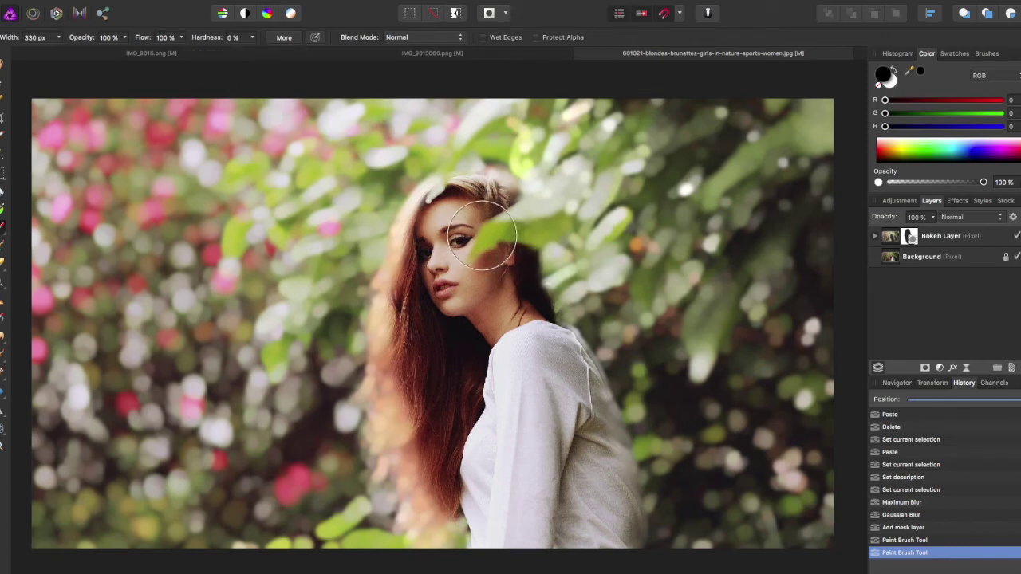
{"action": "mouse_move", "coordinate": [482, 236]}
{"action": "left_mouse_down"}
{"action": "mouse_move", "coordinate": [479, 209]}
{"action": "mouse_move", "coordinate": [422, 239]}
{"action": "mouse_move", "coordinate": [434, 314]}
{"action": "mouse_move", "coordinate": [413, 301]}
{"action": "mouse_move", "coordinate": [407, 356]}
{"action": "mouse_move", "coordinate": [410, 342]}
{"action": "mouse_move", "coordinate": [422, 359]}
{"action": "mouse_move", "coordinate": [422, 496]}
{"action": "mouse_move", "coordinate": [444, 524]}
{"action": "mouse_move", "coordinate": [467, 529]}
{"action": "mouse_move", "coordinate": [474, 495]}
{"action": "left_mouse_up"}
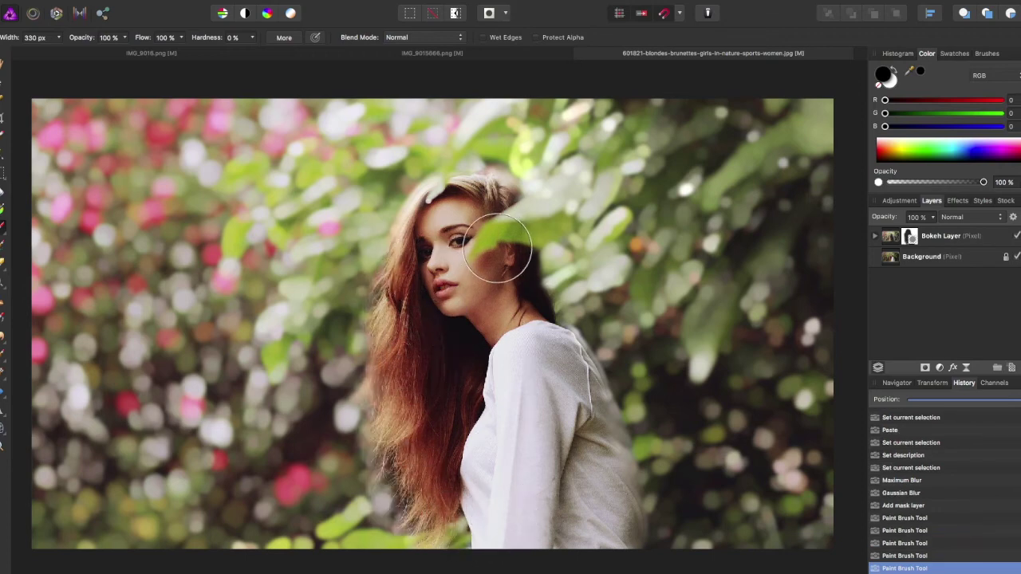
{"action": "mouse_move", "coordinate": [498, 249]}
{"action": "left_mouse_down"}
{"action": "mouse_move", "coordinate": [514, 229]}
{"action": "mouse_move", "coordinate": [443, 209]}
{"action": "mouse_move", "coordinate": [496, 213]}
{"action": "mouse_move", "coordinate": [479, 195]}
{"action": "left_mouse_up"}
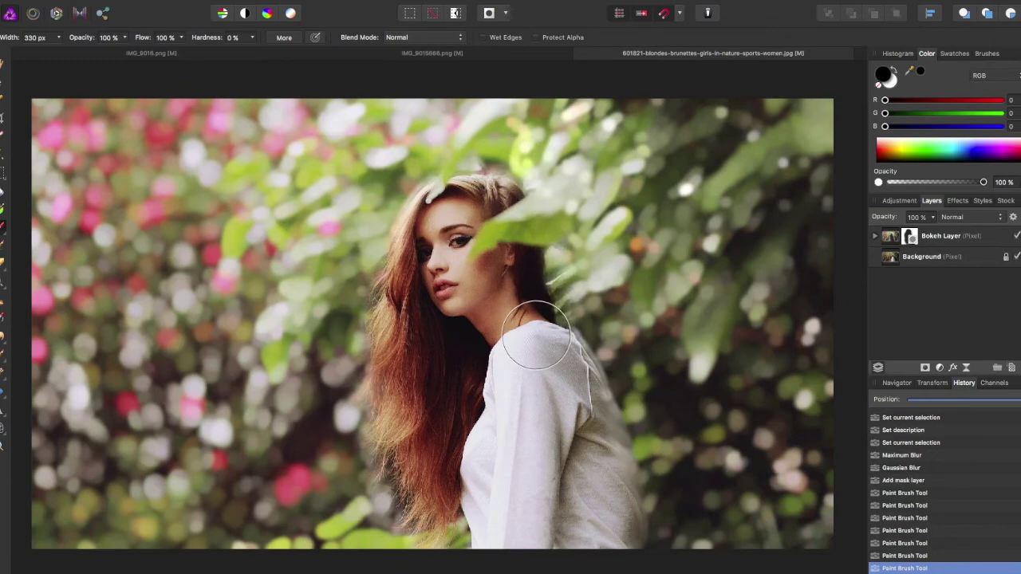
{"action": "mouse_move", "coordinate": [536, 335]}
{"action": "left_mouse_down"}
{"action": "mouse_move", "coordinate": [559, 378]}
{"action": "mouse_move", "coordinate": [582, 517]}
{"action": "left_mouse_up"}
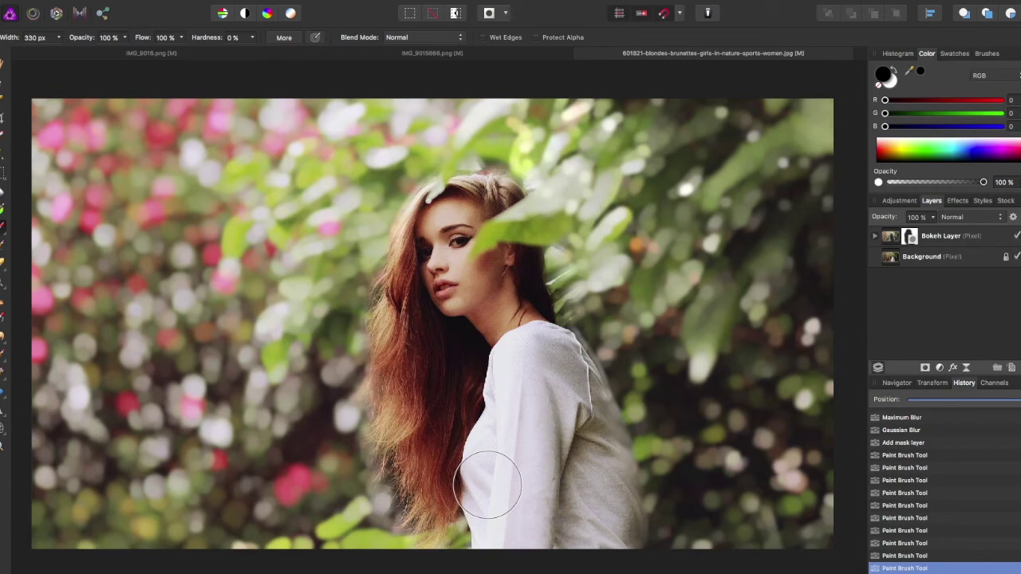
{"action": "mouse_move", "coordinate": [490, 481]}
{"action": "left_mouse_down"}
{"action": "mouse_move", "coordinate": [463, 337]}
{"action": "mouse_move", "coordinate": [506, 228]}
{"action": "mouse_move", "coordinate": [440, 209]}
{"action": "left_mouse_up"}
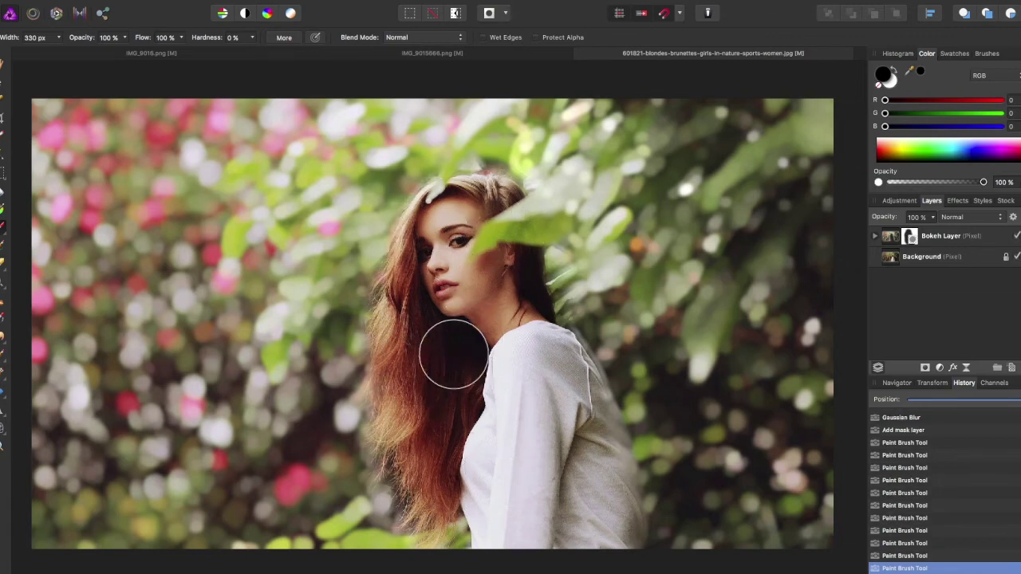
{"action": "mouse_move", "coordinate": [453, 353]}
{"action": "left_mouse_down"}
{"action": "mouse_move", "coordinate": [479, 224]}
{"action": "mouse_move", "coordinate": [507, 237]}
{"action": "left_mouse_up"}
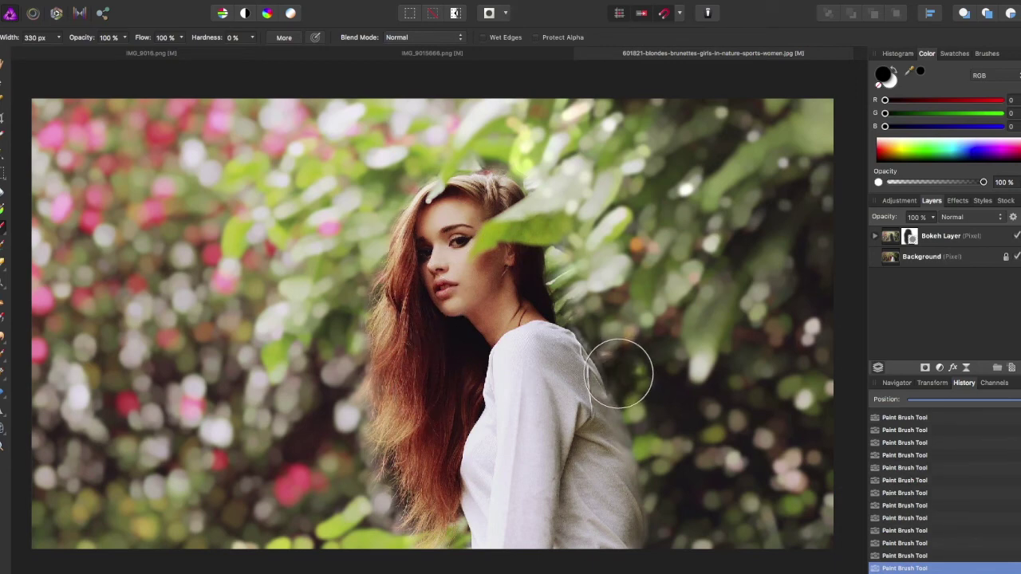
- View the mask alone, undo the stray dab, and paint the silhouette's bottom black
{"action": "right_click", "coordinate": [914, 235]}
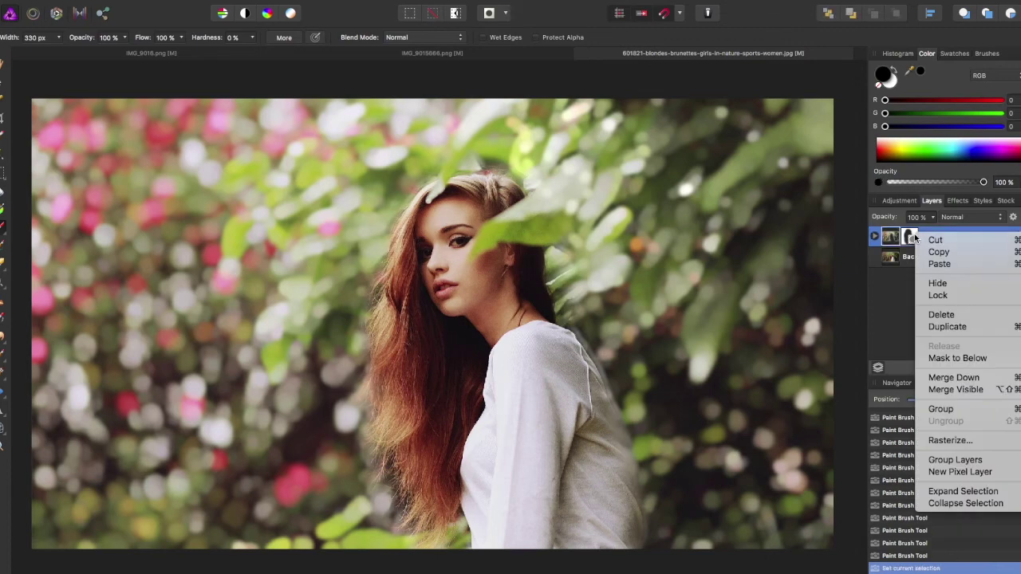
{"action": "left_click", "coordinate": [909, 237], "text": "alt"}
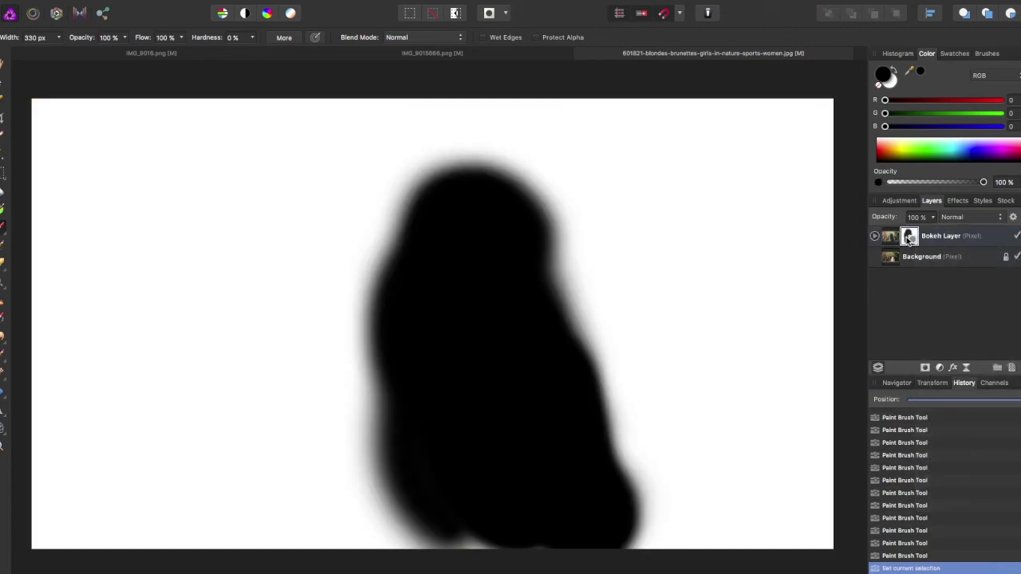
{"action": "left_click", "coordinate": [607, 259]}
{"action": "key", "text": "super+z"}
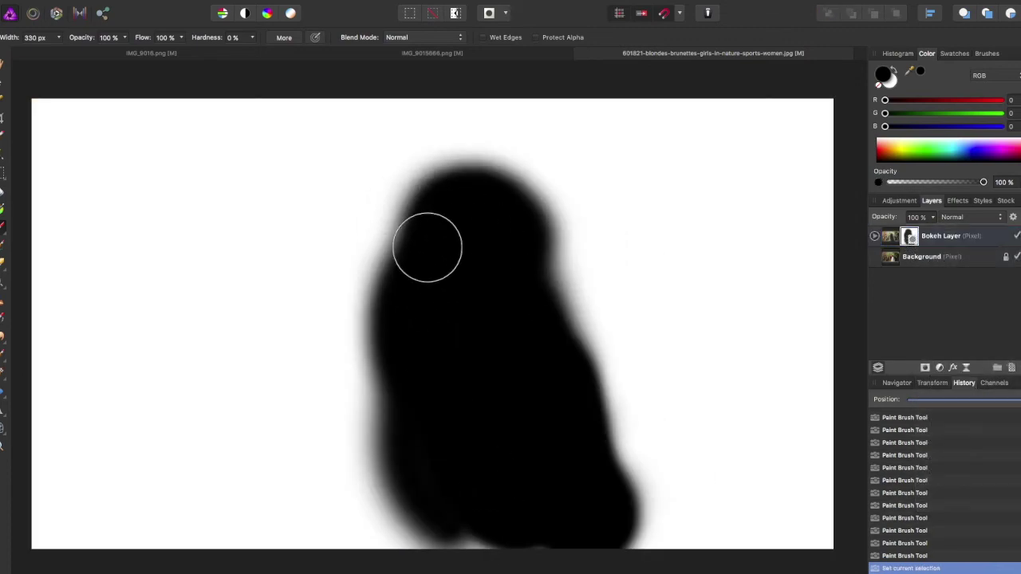
{"action": "mouse_move", "coordinate": [467, 320]}
{"action": "left_mouse_down"}
{"action": "mouse_move", "coordinate": [465, 406]}
{"action": "mouse_move", "coordinate": [483, 426]}
{"action": "mouse_move", "coordinate": [504, 428]}
{"action": "mouse_move", "coordinate": [478, 544]}
{"action": "mouse_move", "coordinate": [524, 540]}
{"action": "left_mouse_up"}
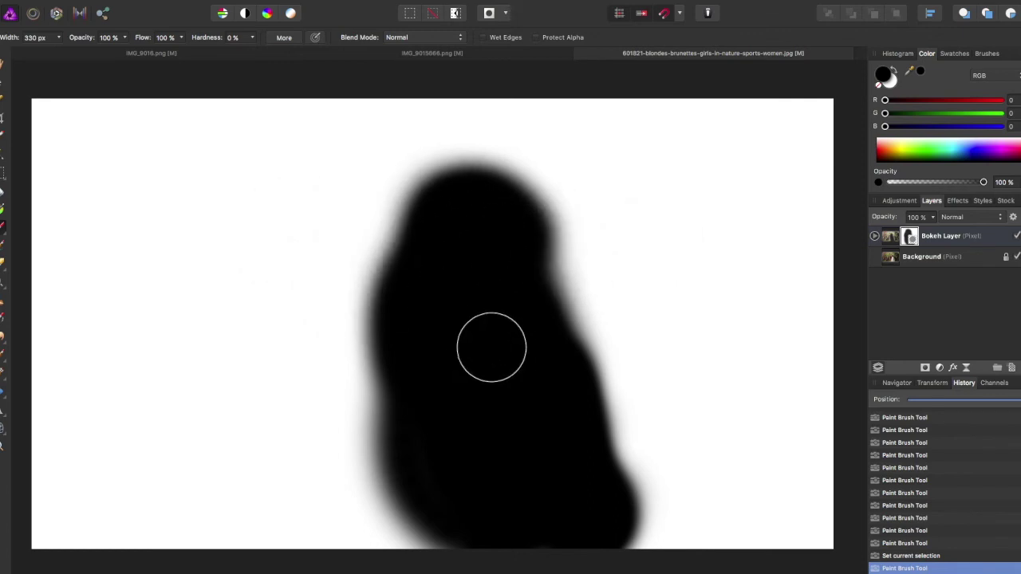
- Return to the full composite and paint the sweater's back and sleeve sharp on the mask
{"action": "left_click", "coordinate": [963, 239]}
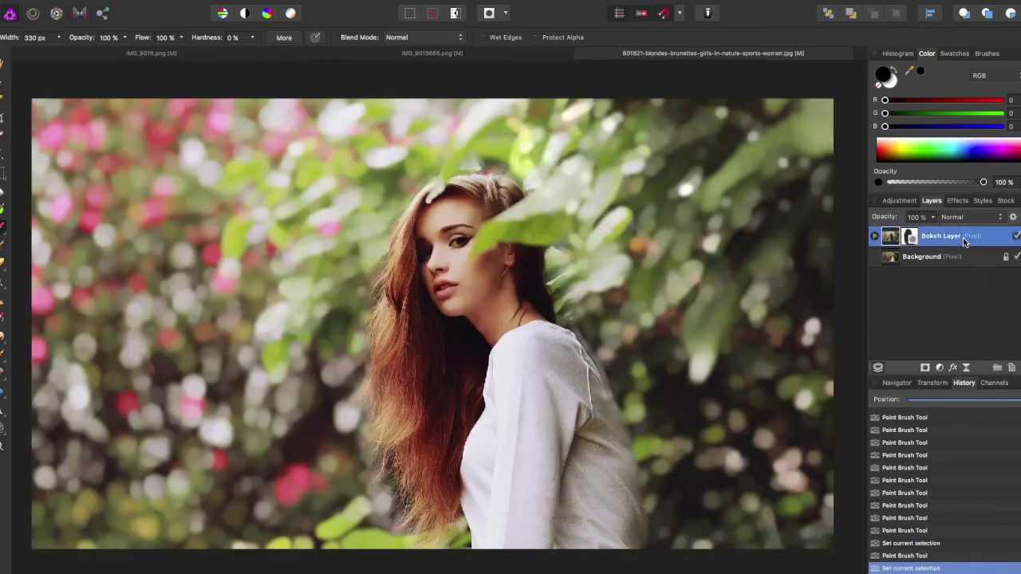
{"action": "mouse_move", "coordinate": [499, 529]}
{"action": "left_mouse_down"}
{"action": "mouse_move", "coordinate": [610, 438]}
{"action": "mouse_move", "coordinate": [578, 369]}
{"action": "mouse_move", "coordinate": [594, 470]}
{"action": "left_mouse_up"}
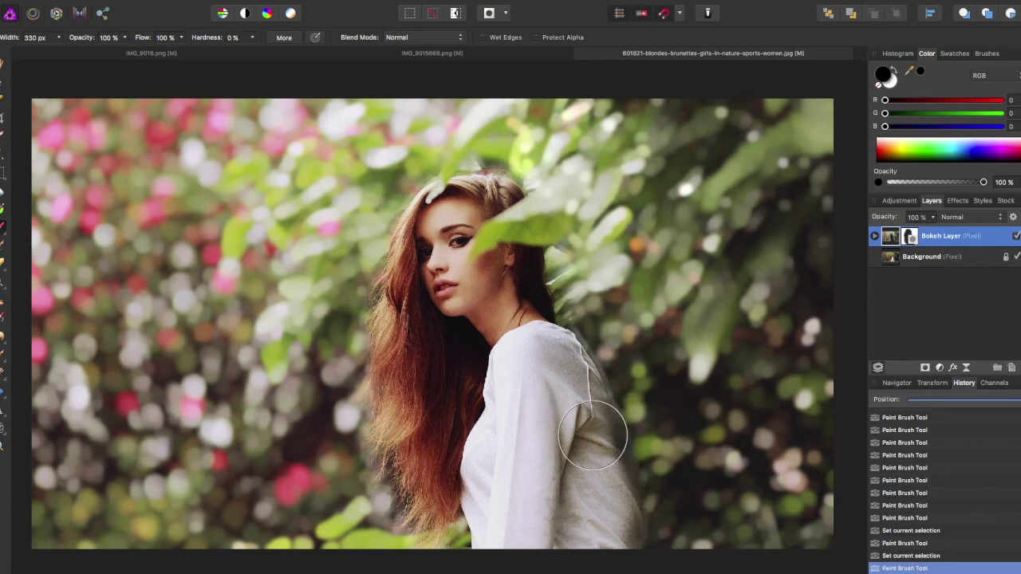
{"action": "left_click_drag", "start_coordinate": [240, 406], "coordinate": [257, 392]}
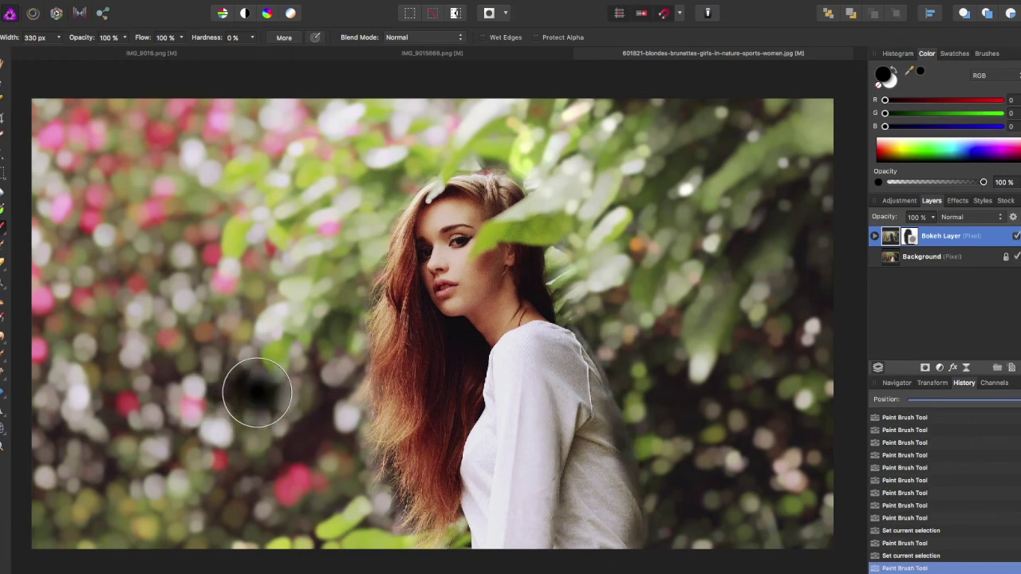